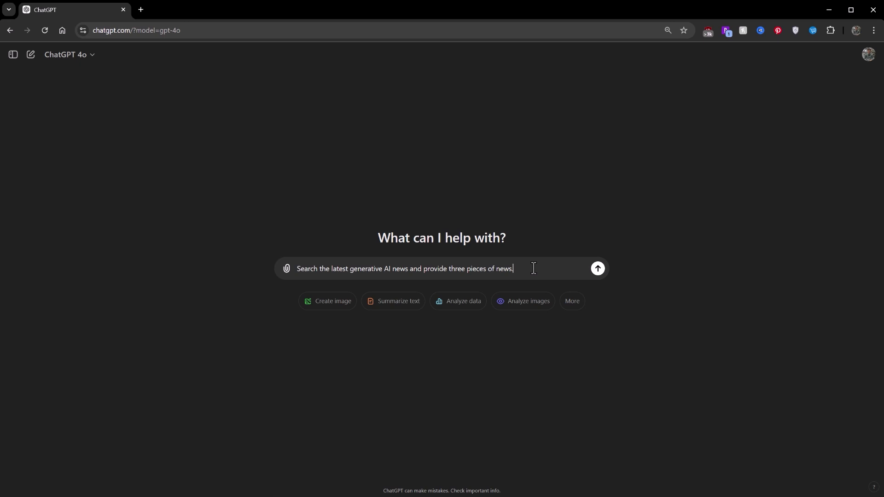
Paste and send the detailed request for three latest generative AI news items with headline, summary and impact.
text(.  For each, include a headline, a very short summary, and a brief explanation of its impact. Aim for a 1-minute read per news piece. Prioritize news about major developments, controversies, new capabilities, or industry shifts. The headline should be catchy and the summary concise but informative.)
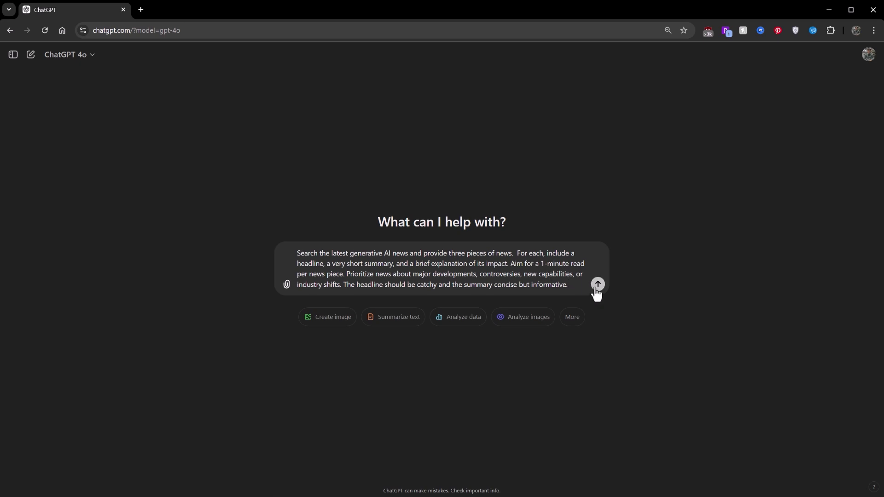
click(597, 285)
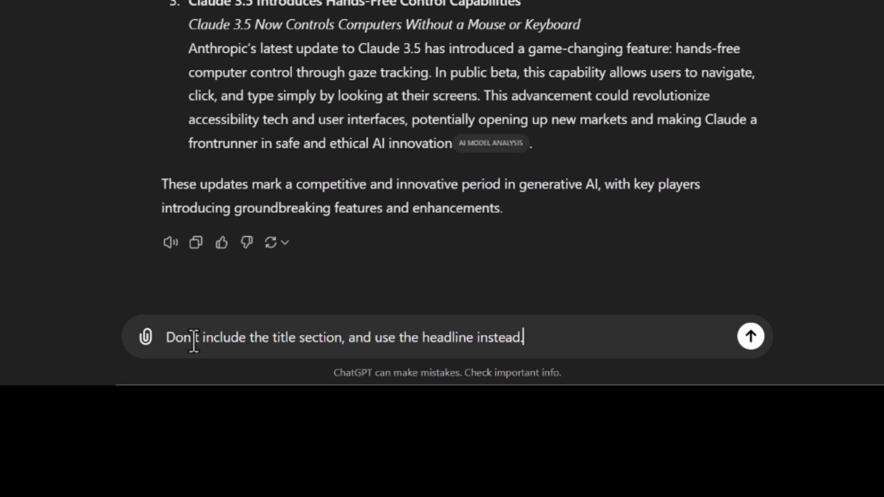
Send follow-ups to drop the title, separate impact from summary, and rewrite the initial prompt.
key(ctrl+a)
text(Separate the impact from the summary)
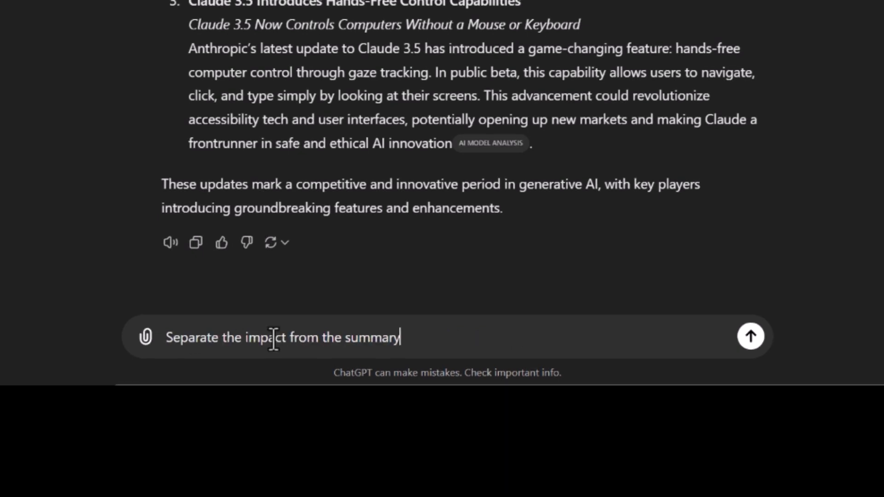
key(ctrl+a)
text(The sum)
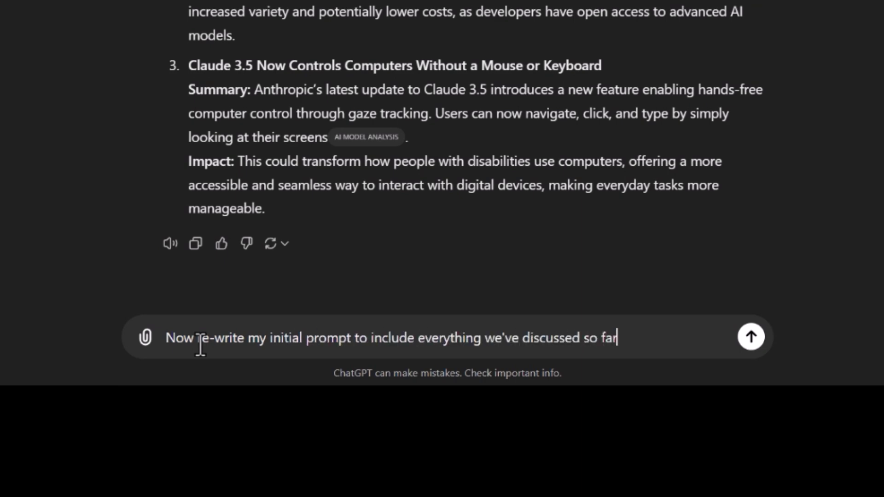
key(Return)
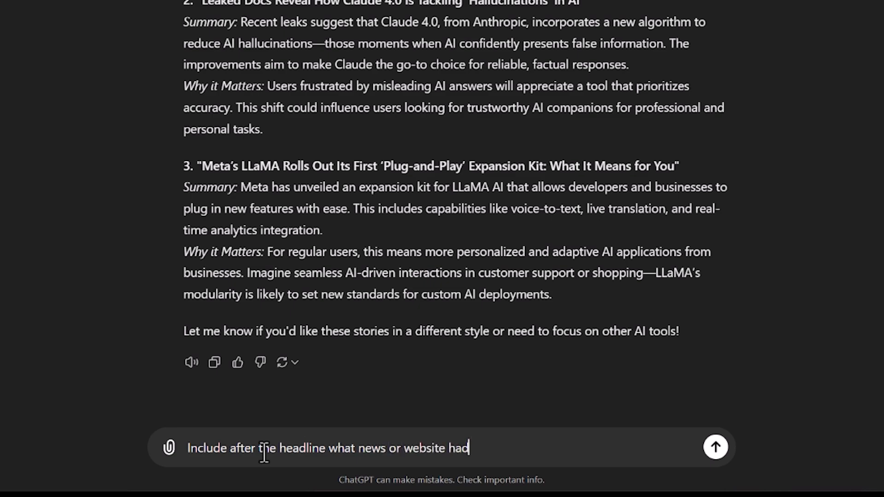
Ask ChatGPT to name each story's source, add a link per story, and shorten Why it Matters.
key(Return)
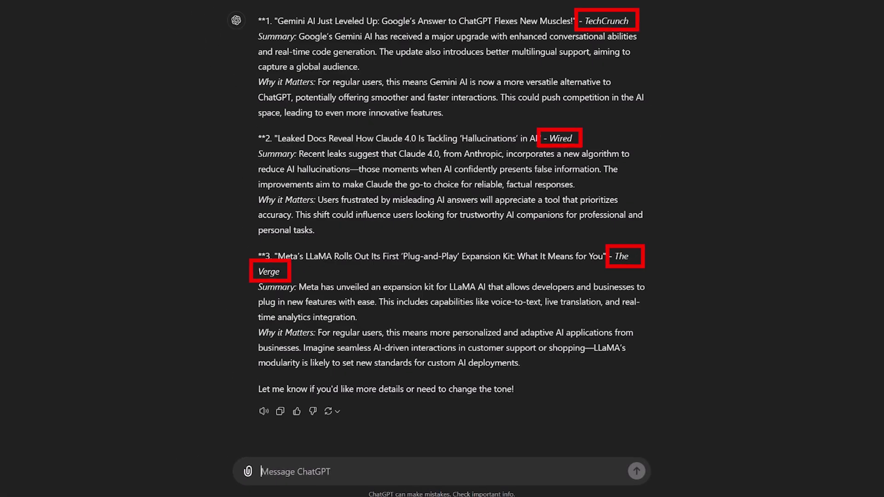
text(Include at the end of each news section, a link of the headline.)
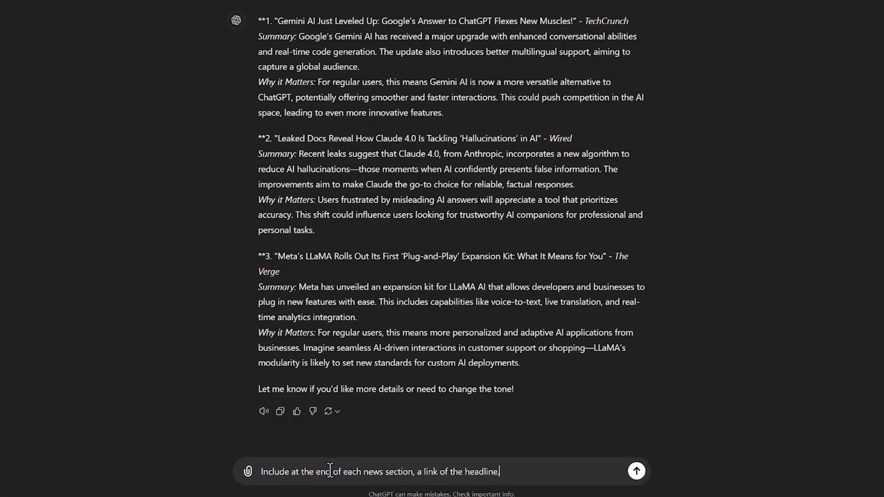
key(Return)
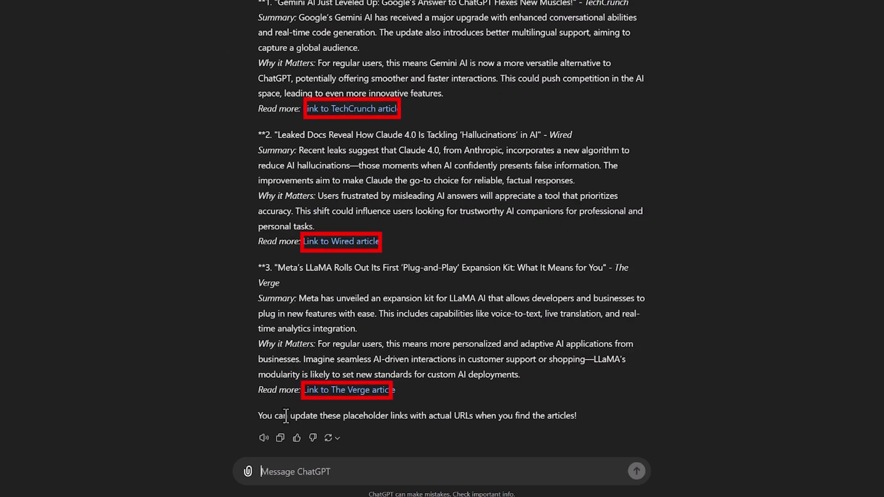
text(Make the why it matters section shorter, and more straight to the point)
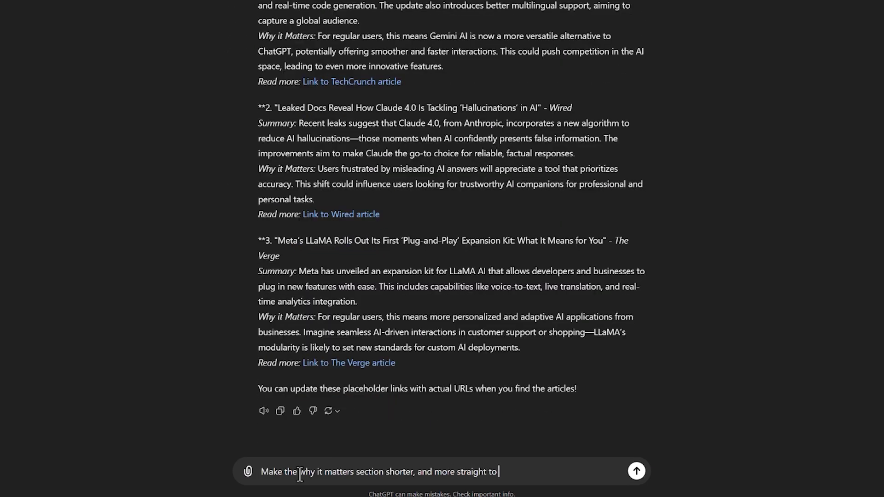
key(Return)
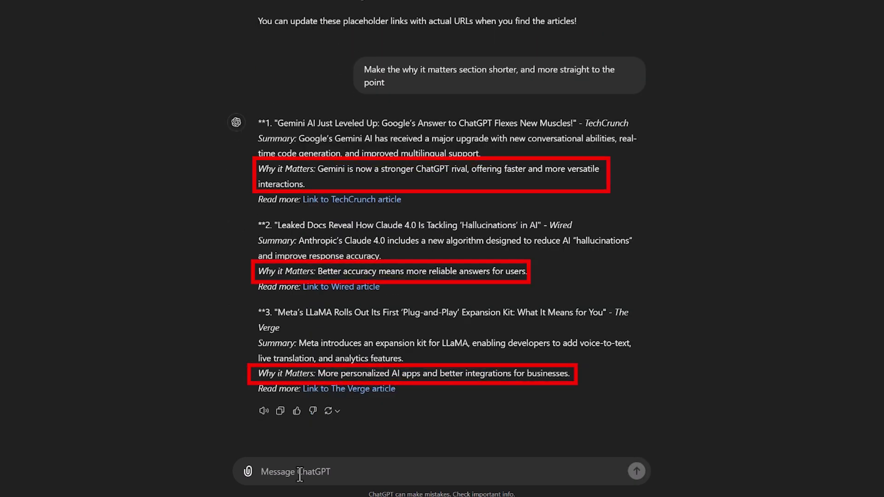
text(After the summary for each news section, include a visualexample of what it'd be lik)
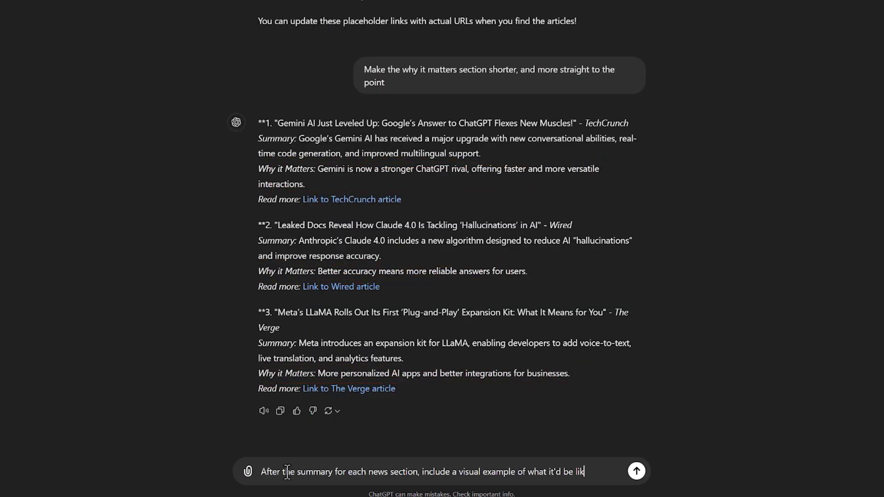
text(e to use the topic discussed.)
Request a visual example per story, then have the examples folded briefly into the summaries.
key(Return)
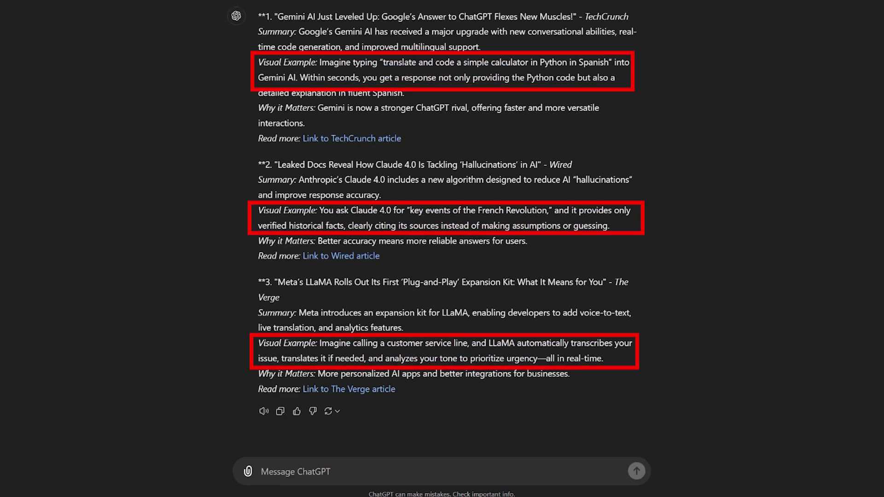
click(310, 477)
text(Make the visual example shorter, and include it as part)
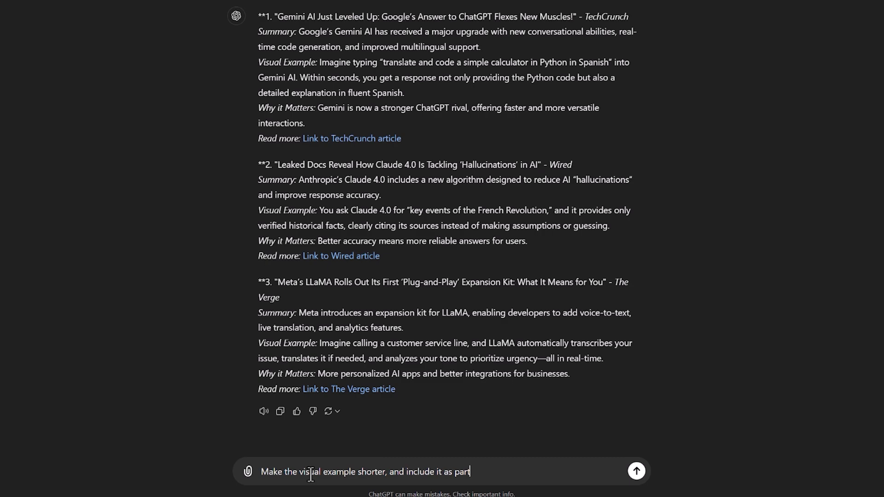
text( of the summary.)
key(Return)
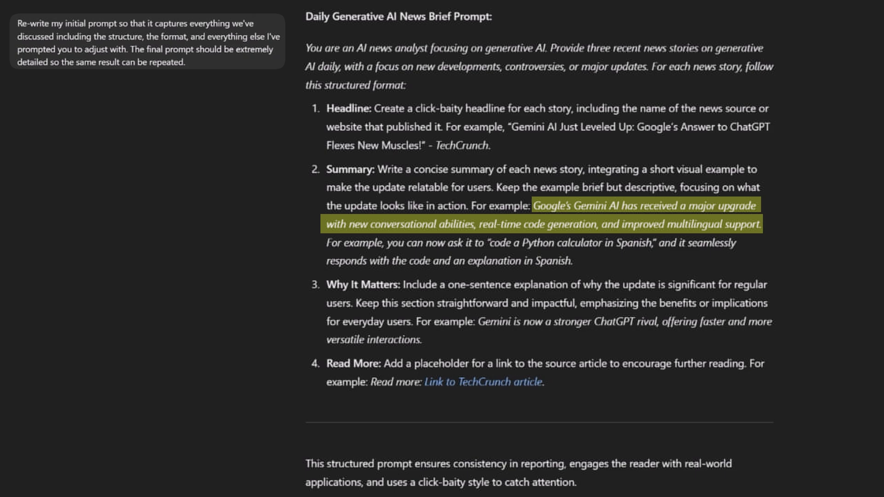
Paste the final Daily Generative AI News Brief prompt into the new chat.
text(You are an AI news analyst focusing on generative AI. Provide three recent news stories on generative AI daily, with a focus on new developments, controversies, or major updates. For each news story, follow this structured format:  Headline: Create a click-baity headline for each story, including the name of the news source or website that published it. For example, “Gemini AI Just Leveled Up: Google’s Answer to ChatGPT Flexes New Muscles!” - TechCrunch.  Summary: Write a concise summary of each news story, integrating a short visual example to make the update relatable for users. Keep the example brief but descriptive, focusing on what the update looks like in action. For example: Google’s Gemini AI has received a major upgrade with new conversational abilities, real-time code generation, and improved multilingual support. For example, you can now ask it to “code a Python calculator in Spanish,” and it seamlessly responds with the code and an explanation in Spanish.  Why It Matters: Include a one-sentence explanation of why the update is significant for regular users. Keep this section straightforward and impactful, emphasizing the benefits or implications for everyday users. For example: Gemini is now a stronger ChatGPT rival, offering faster and more versatile interactions.  Read More: Add a link to the source article to encourage further reading. For example: Read more: Link to TechCrunch article.)
drag(657, 220, 659, 307)
Send the pasted news brief prompt to generate three stories with read-more links.
click(675, 346)
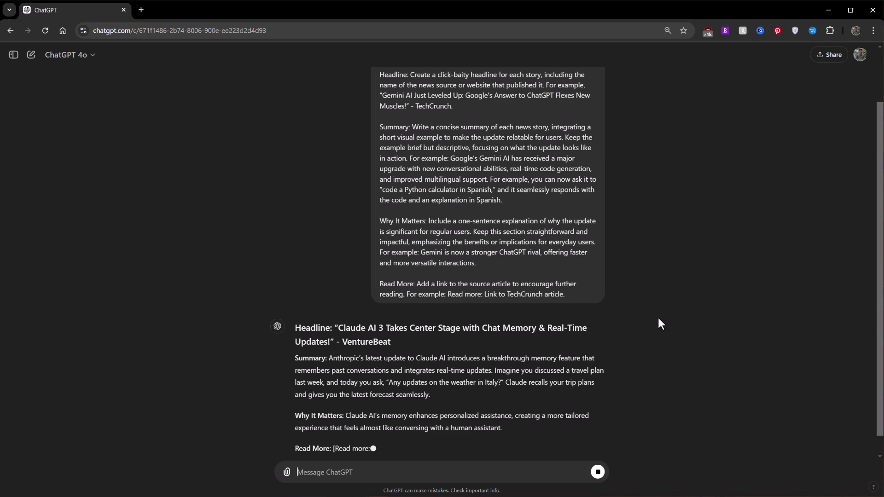